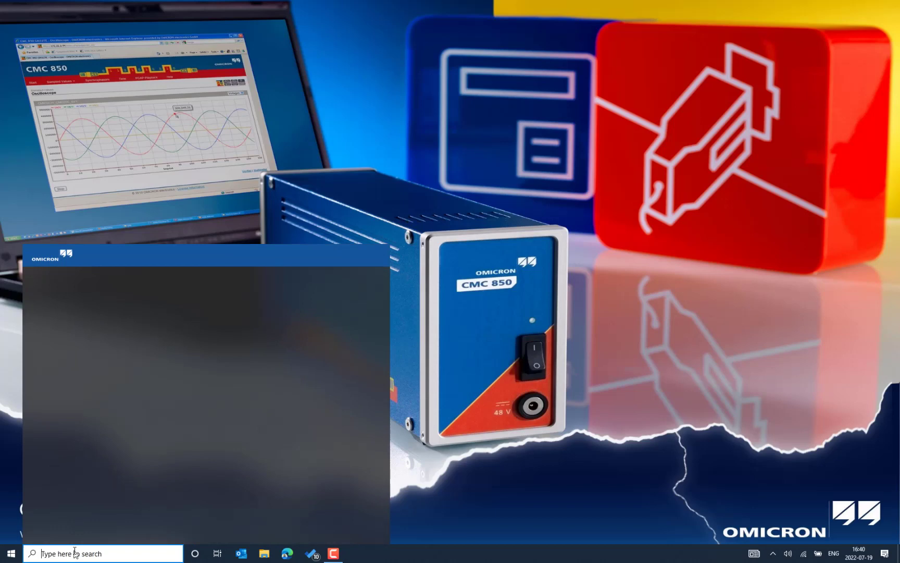
Type 'up' in Windows search so Update Manager shows as the best match
text(up)
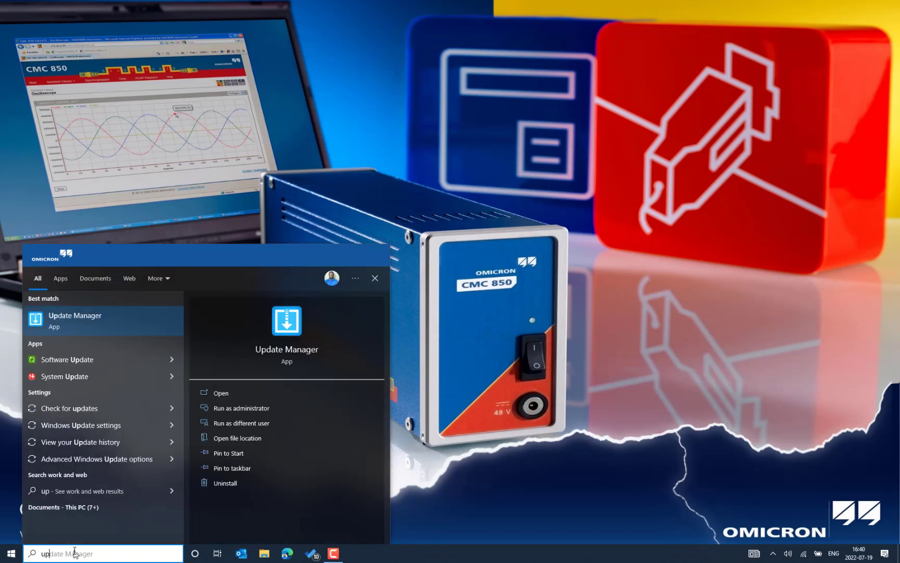
Launch Update Manager from the best-match search result and let its Home page load
click(116, 308)
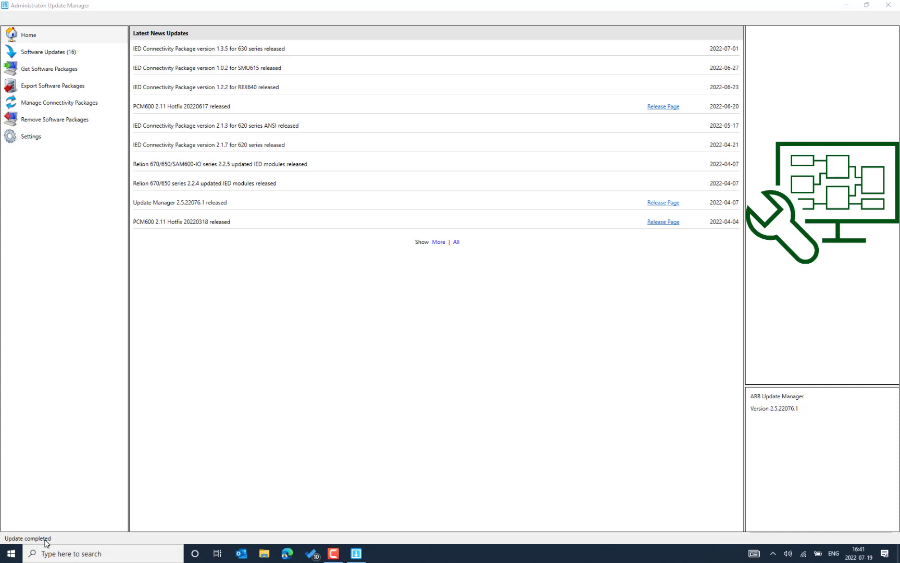
In Settings, check the update server address under Data source, then return to General
click(50, 145)
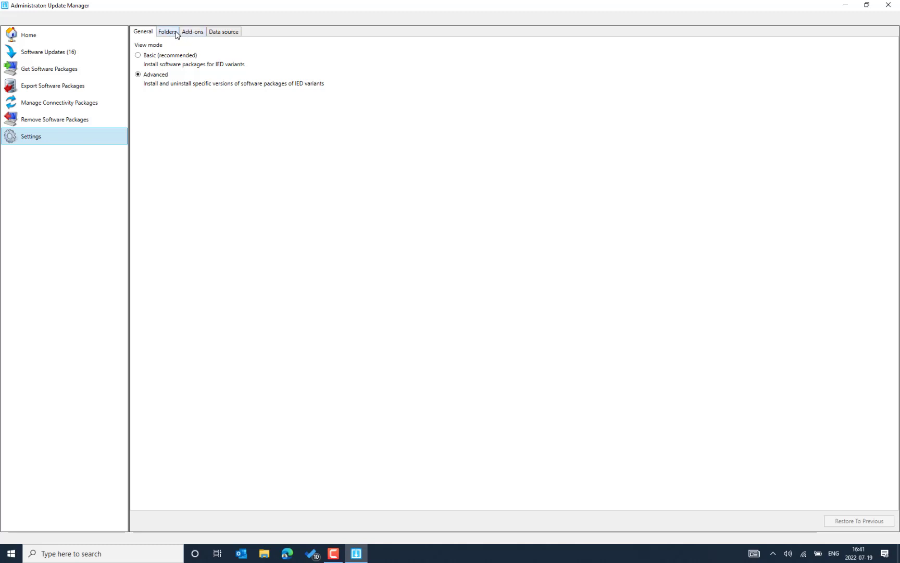
click(224, 34)
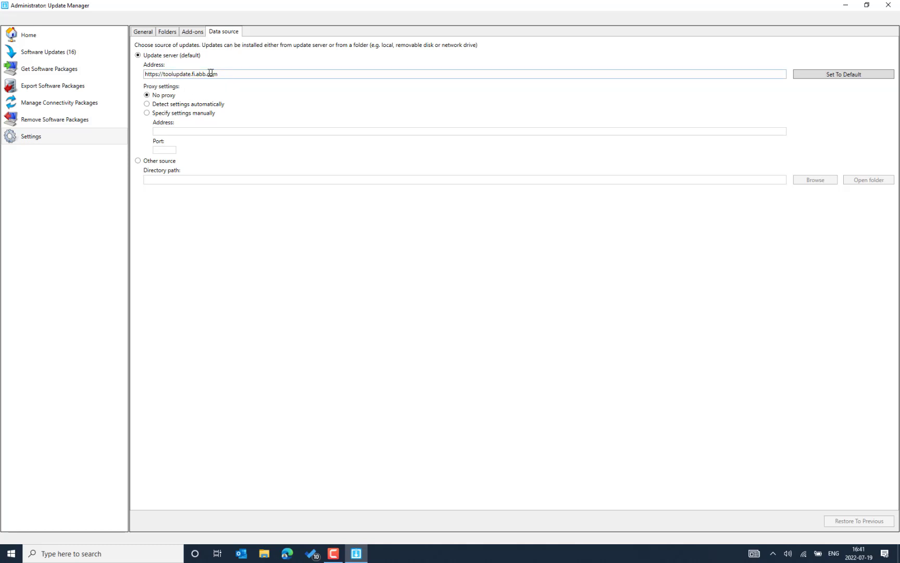
drag(227, 73, 141, 75)
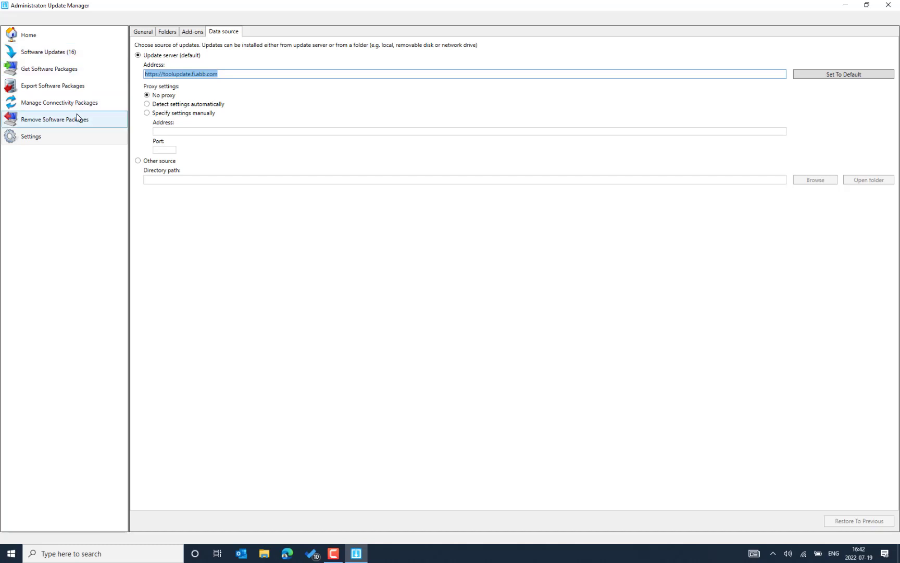
click(150, 33)
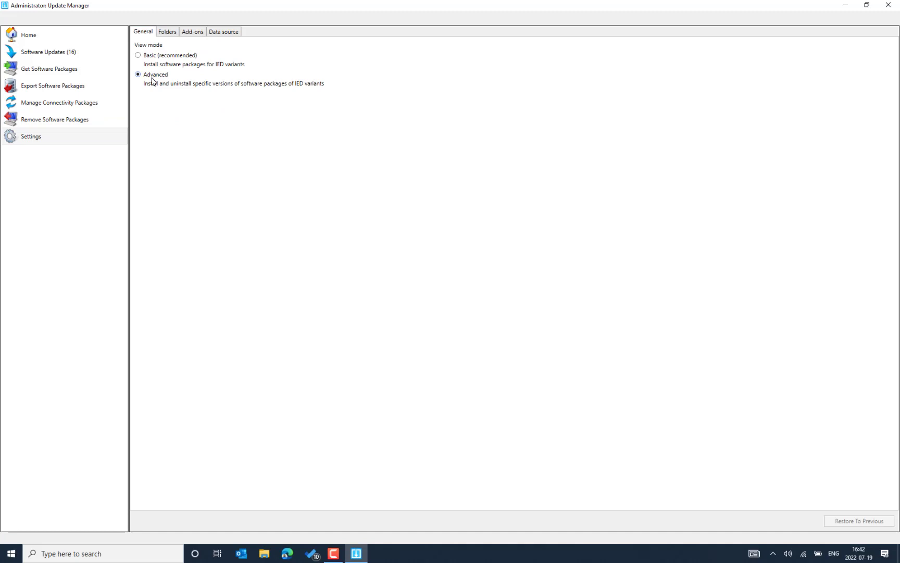
Under Get Software Packages, tick 650 Series Connectivity Package 2.4.1.0 and expand RET650's versions
click(63, 72)
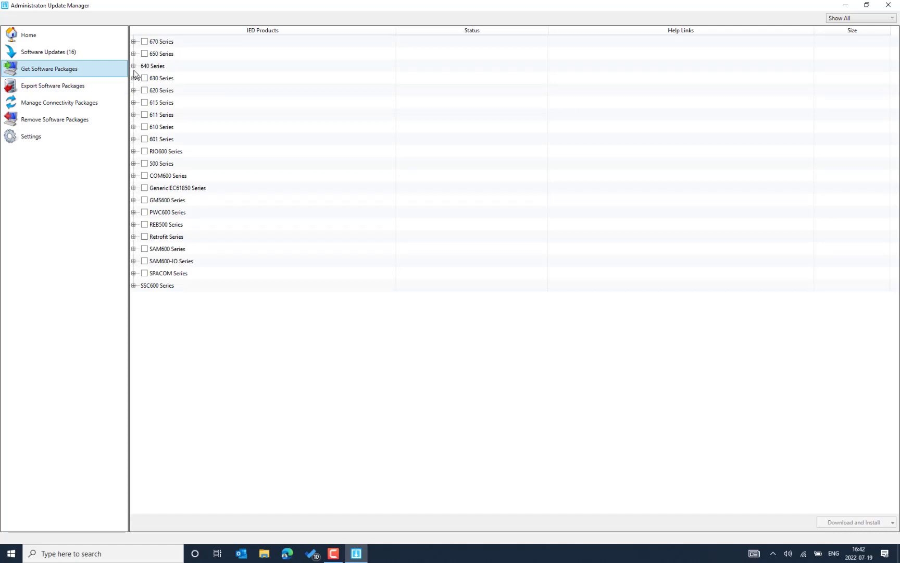
click(134, 54)
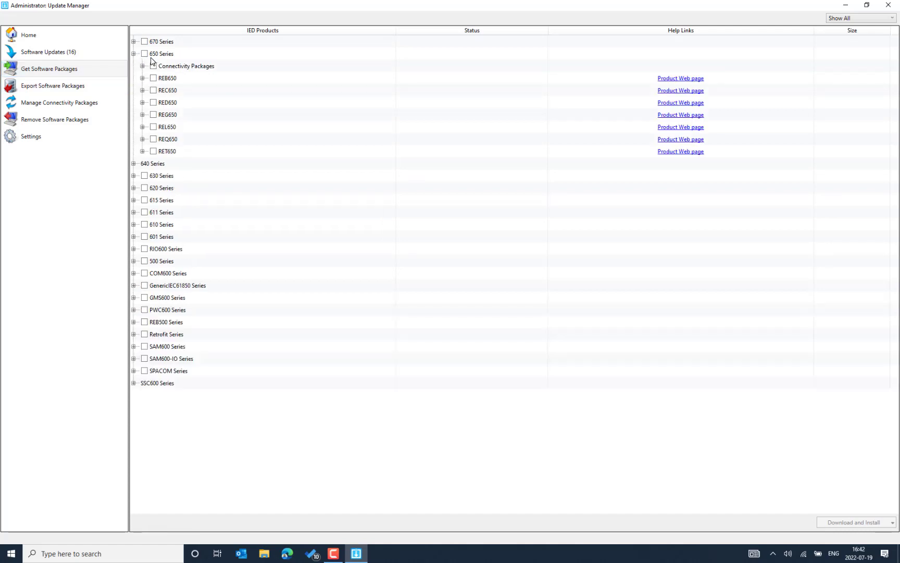
click(142, 66)
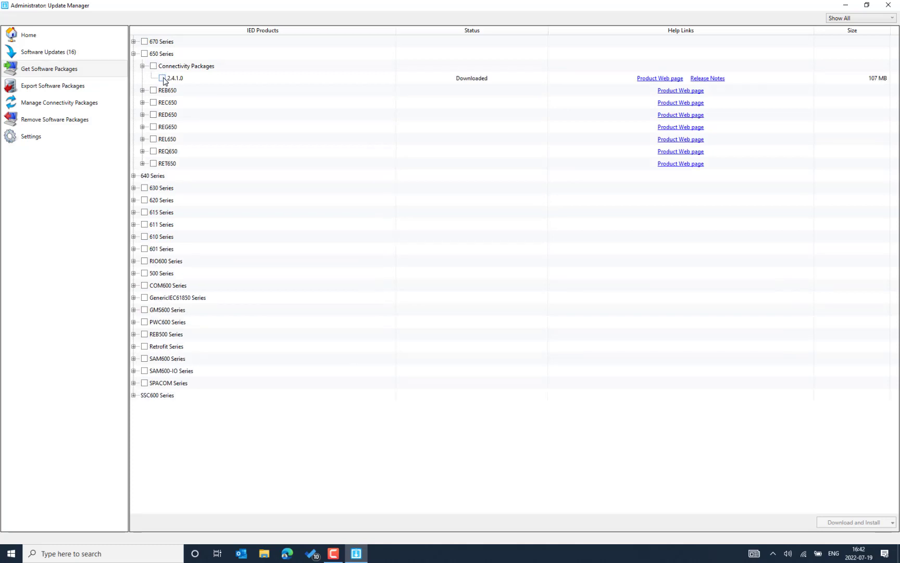
click(163, 79)
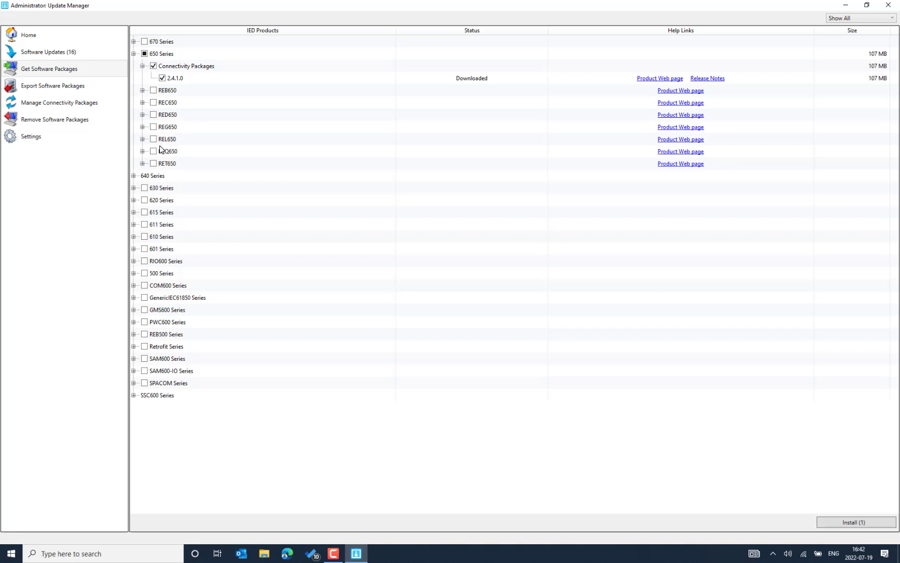
click(141, 164)
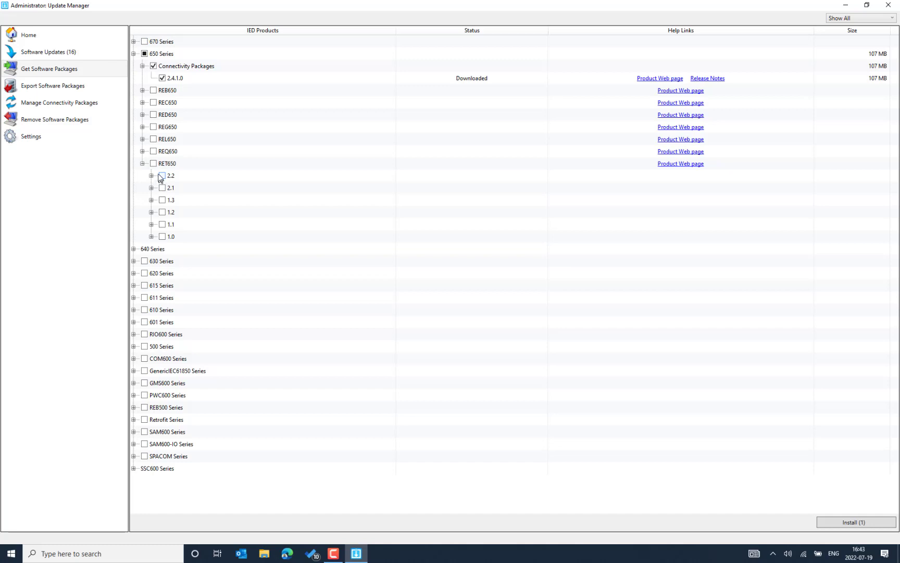
Include RET650 version 2.2, excluding its Language Add-On, User Documentation and PreConfigurations 2.2.5–2.2.0
click(480, 81)
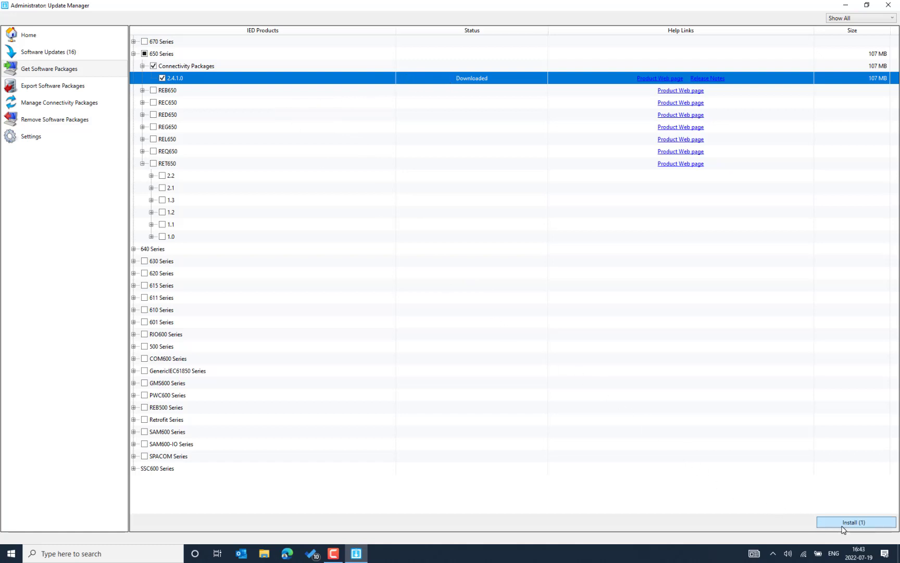
click(151, 176)
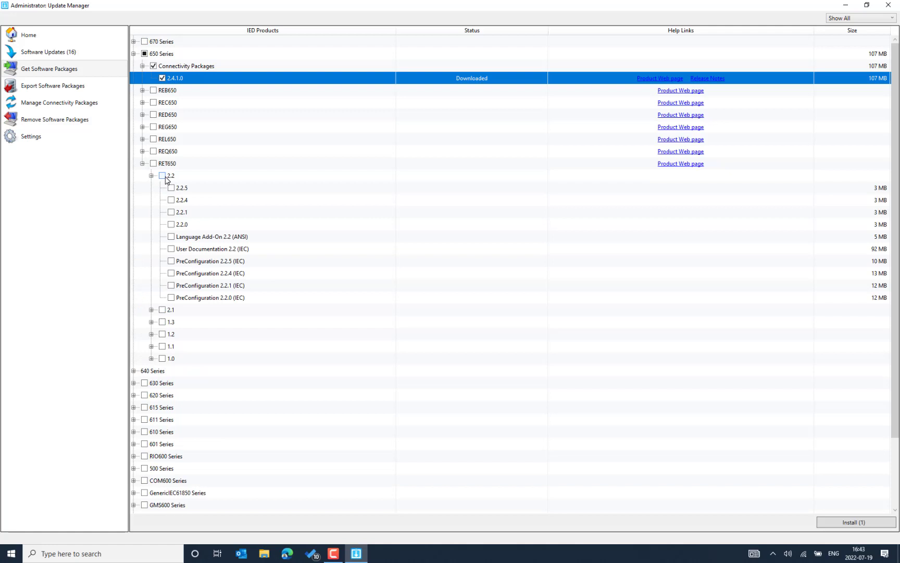
click(164, 177)
click(171, 237)
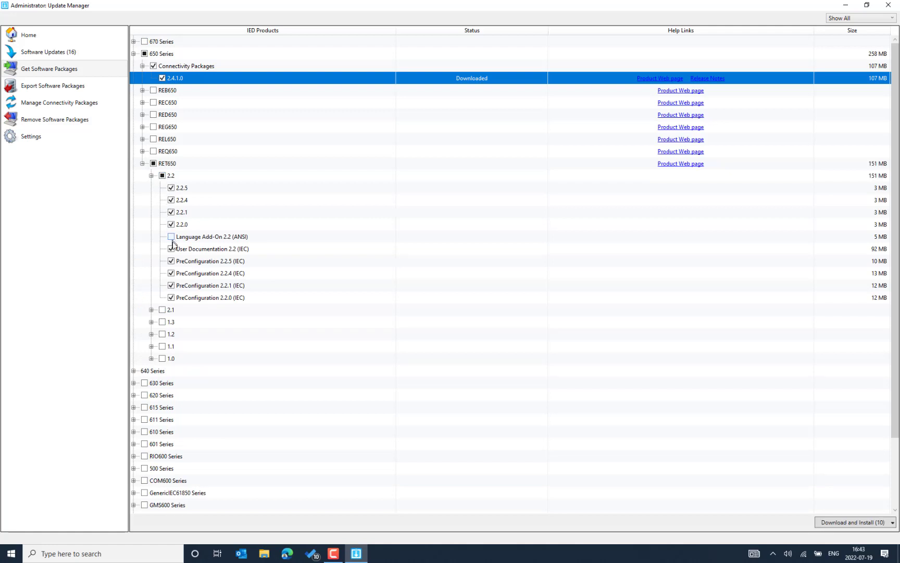
click(172, 249)
click(172, 263)
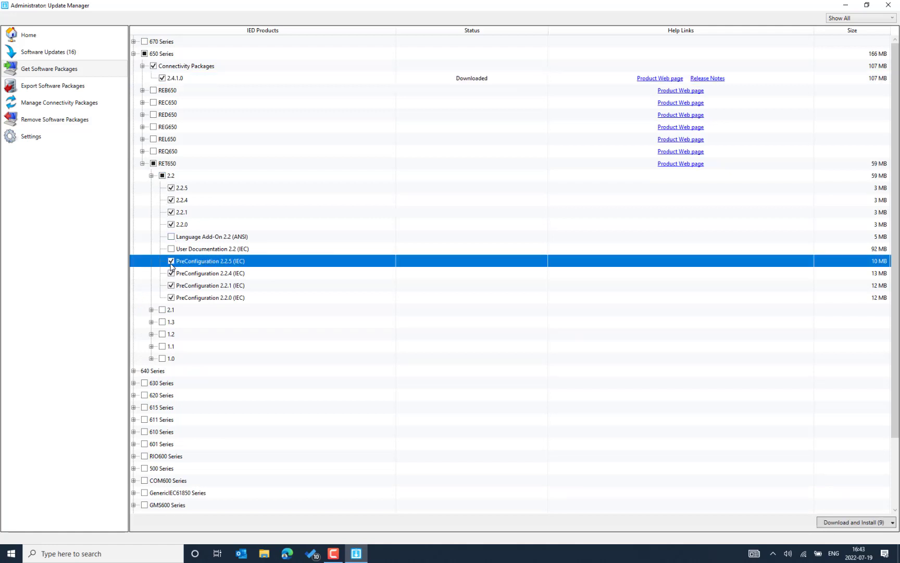
click(171, 273)
click(170, 286)
click(171, 297)
click(151, 176)
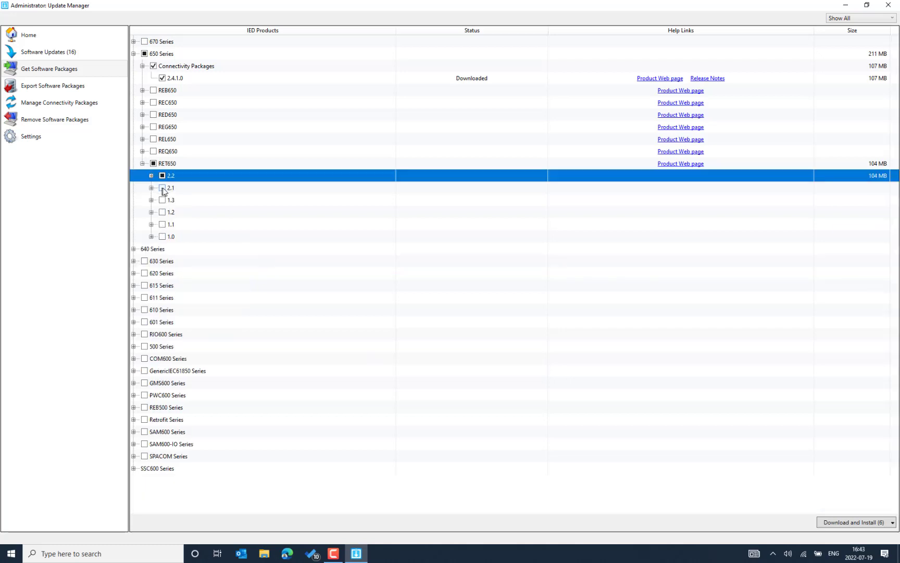
Include RET650 versions 2.1 and 1.3 without their Language Add-On, User Documentation or PreConfiguration
click(162, 188)
click(162, 200)
click(151, 200)
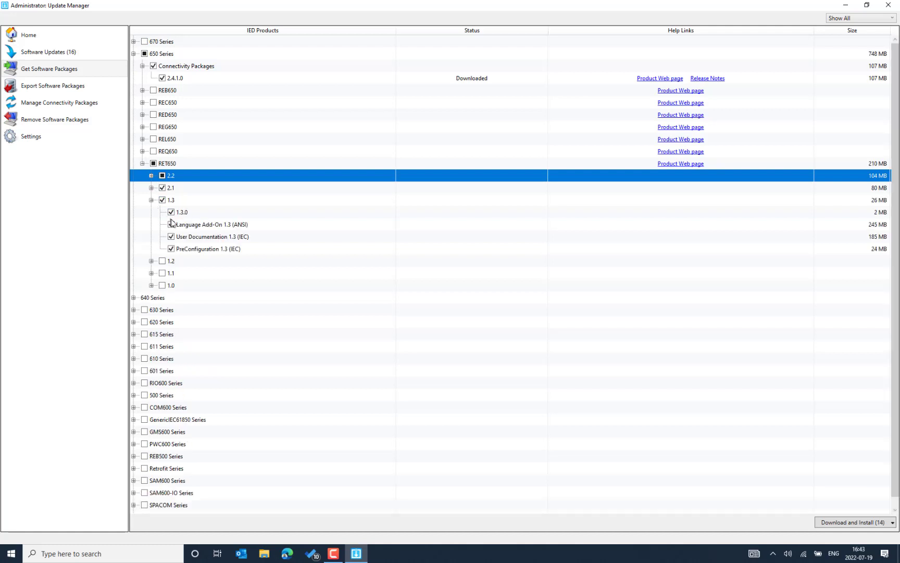
click(171, 236)
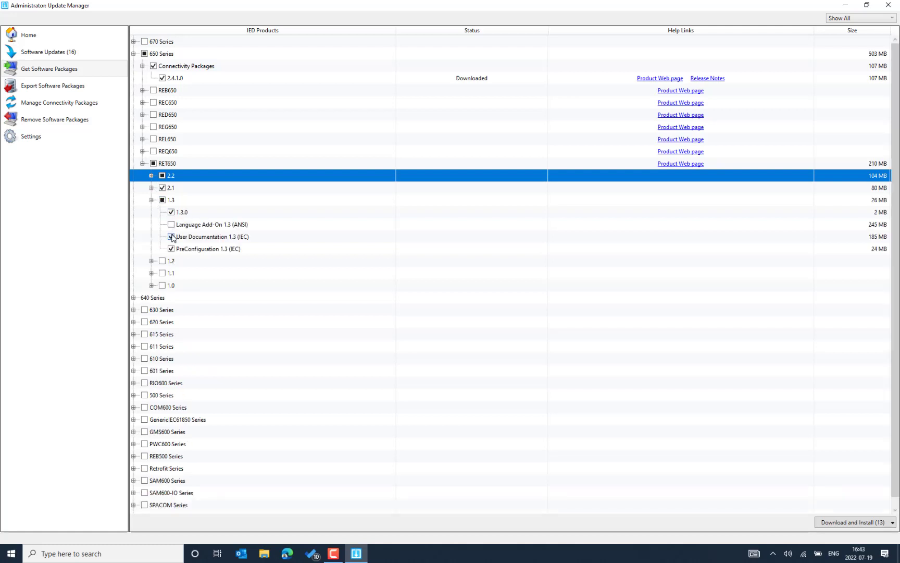
click(171, 249)
click(151, 187)
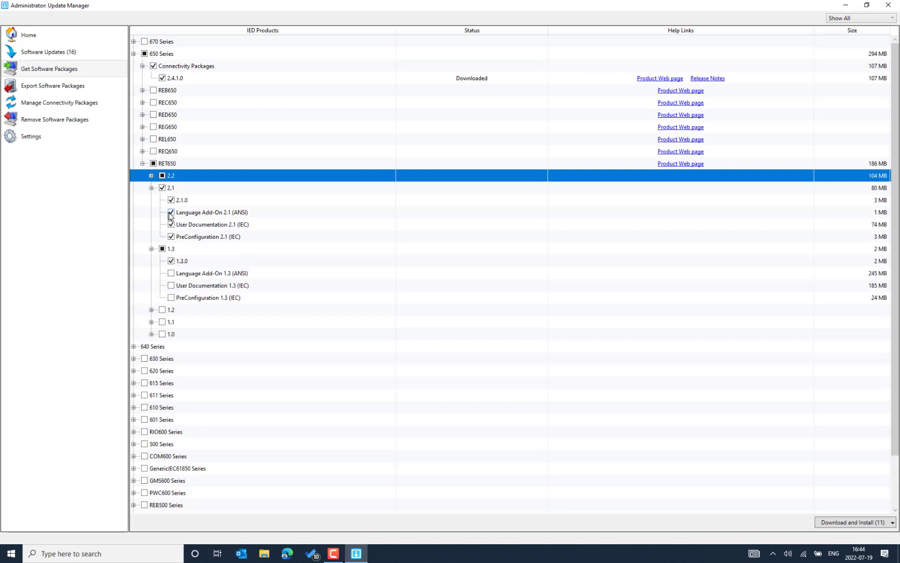
click(171, 212)
click(171, 224)
click(171, 237)
Include RET650 modules 1.2.1, 1.2.0 and 1.0.0 from versions 1.2, 1.1 and 1.0
click(151, 309)
click(171, 321)
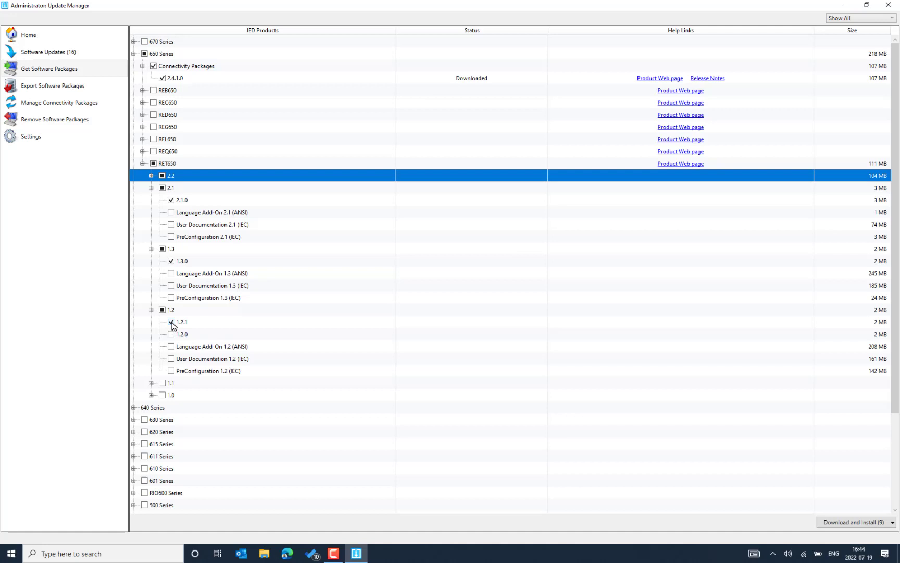
click(171, 334)
click(151, 383)
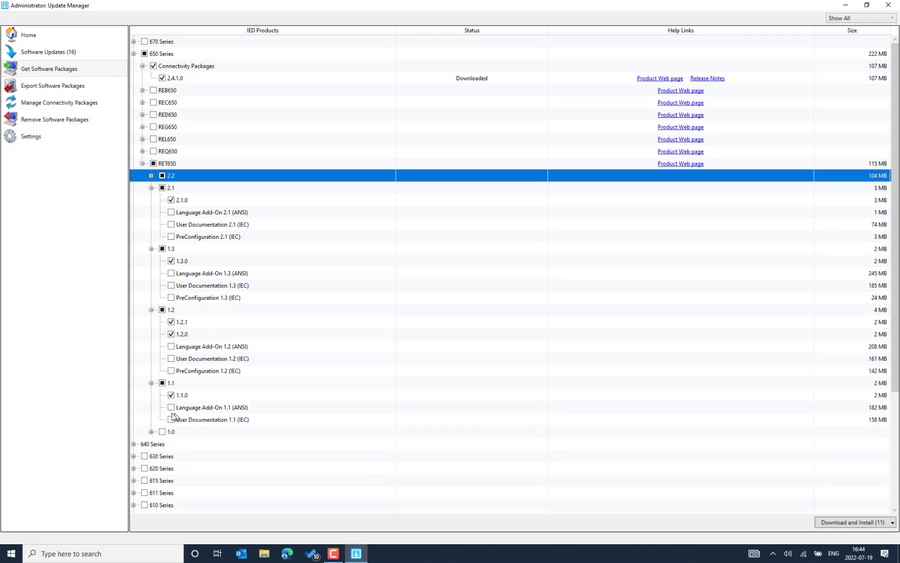
click(152, 431)
click(172, 444)
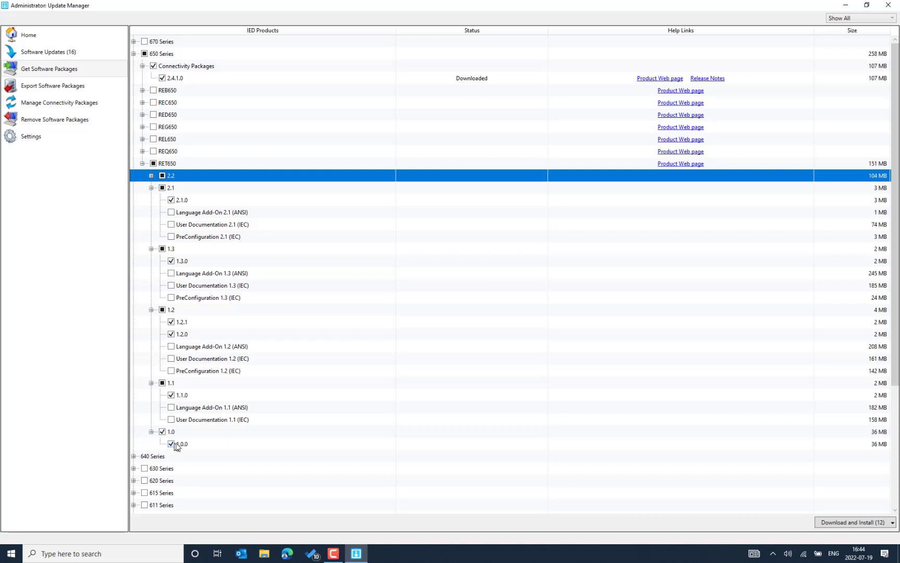
Download the 12 selected packages without installing, enlarging and moving the progress window to follow each file
click(893, 522)
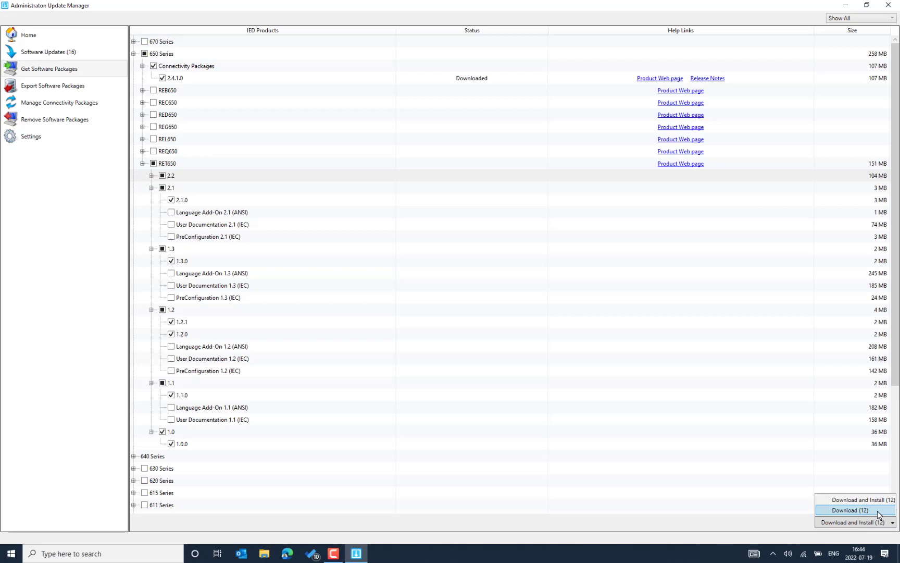
click(876, 510)
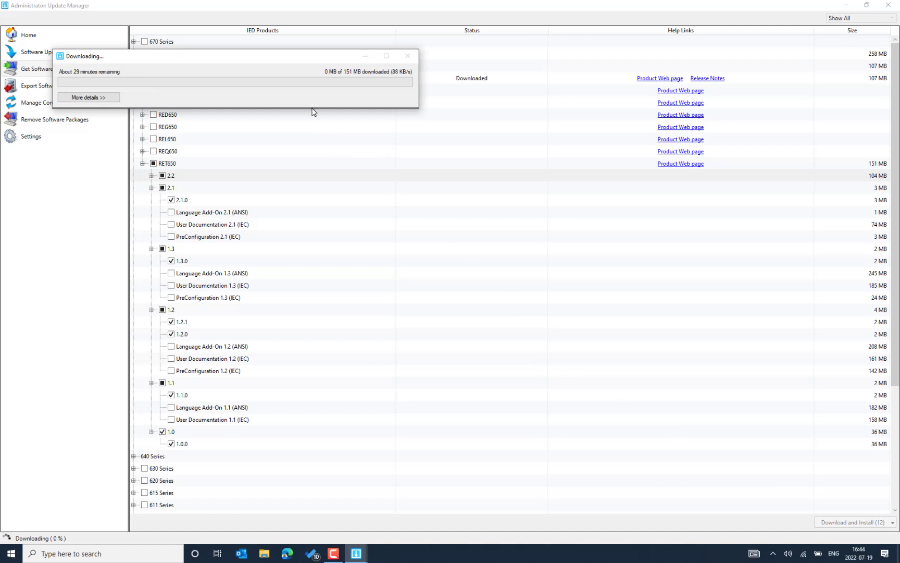
drag(314, 108, 324, 229)
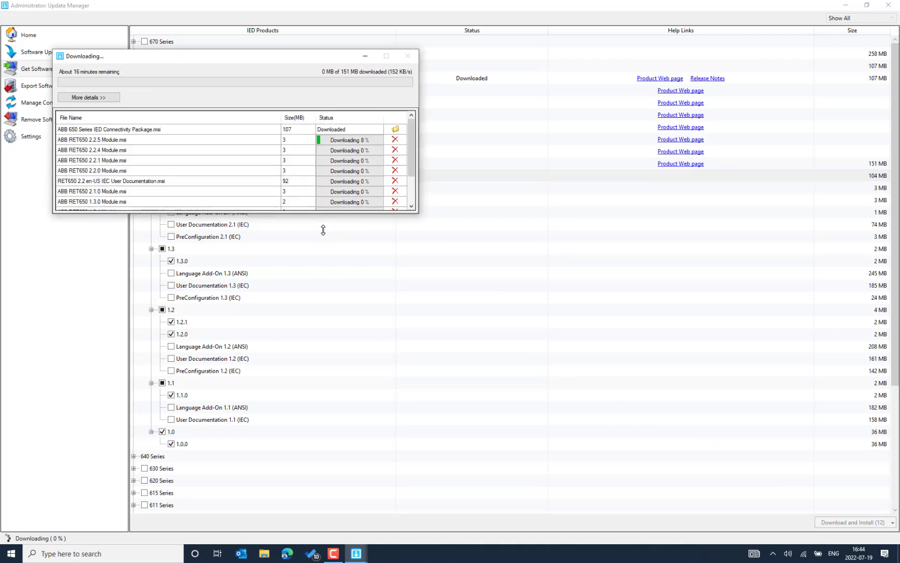
drag(295, 57, 481, 104)
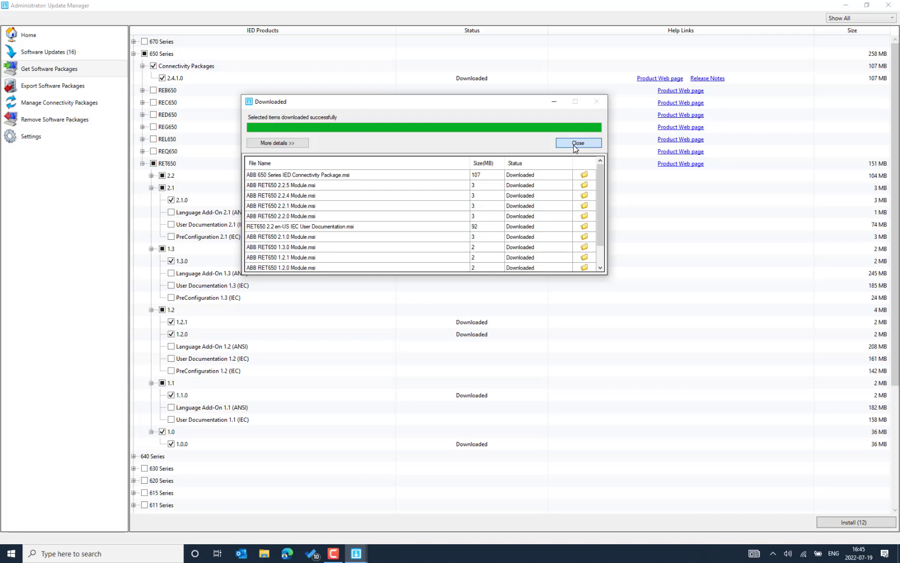
Close the download summary and select the C:\ProgramData\ABB\UpdateManager\Downloads path on the Settings Folders page
click(575, 143)
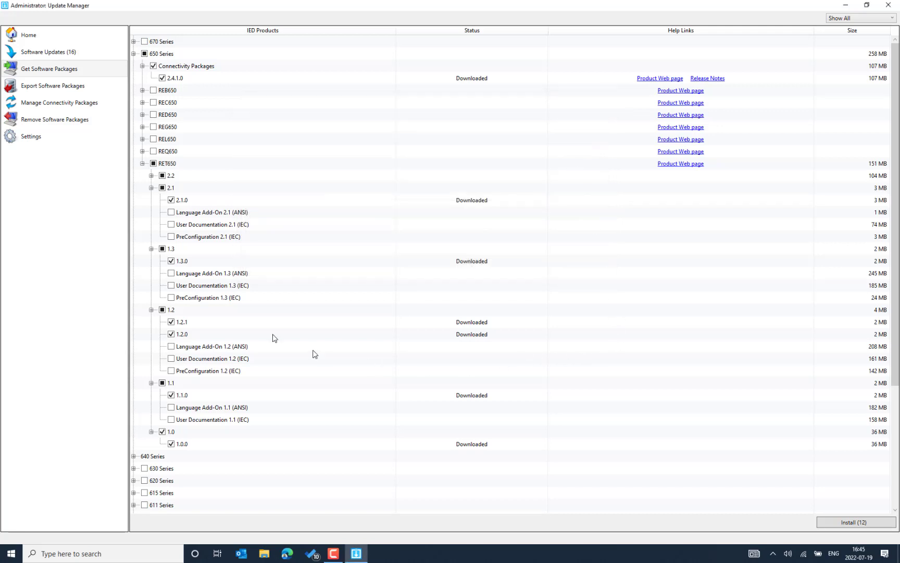
click(42, 136)
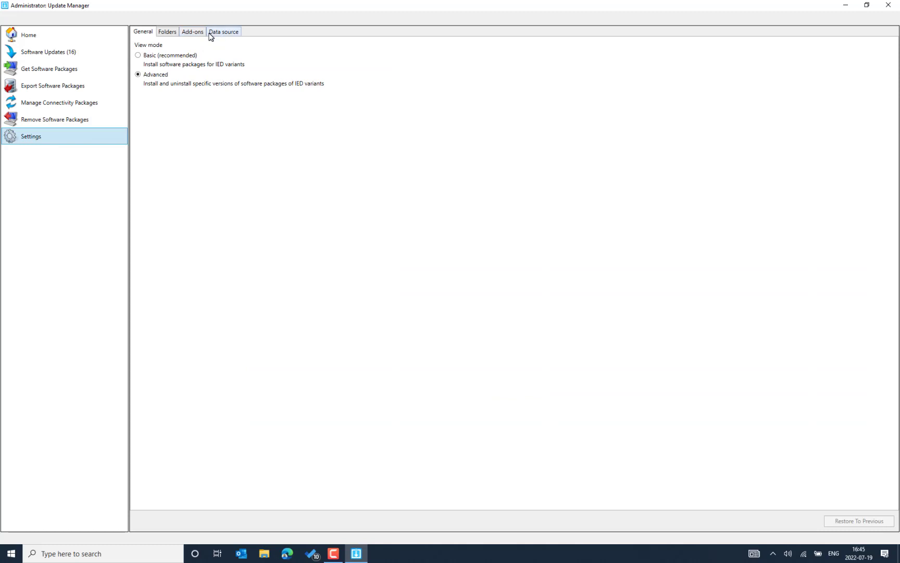
click(169, 33)
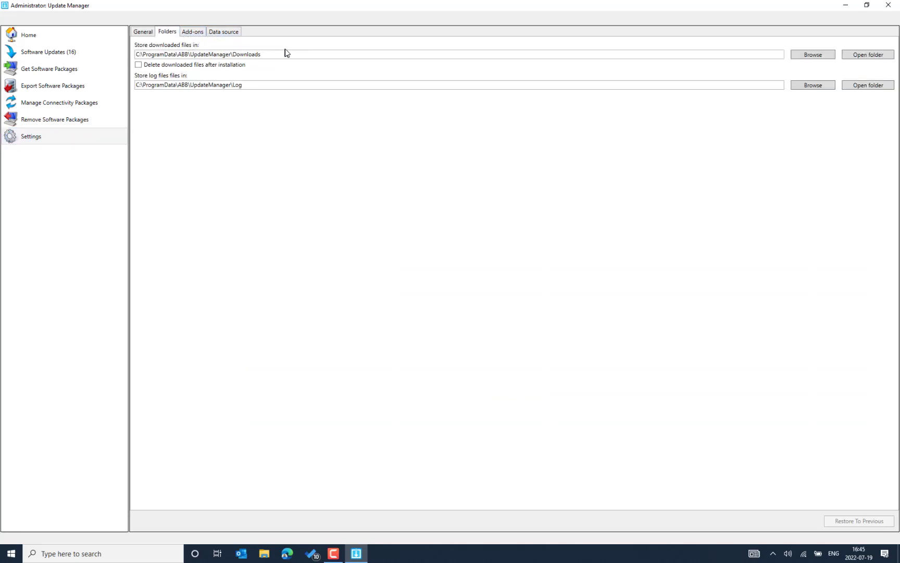
drag(271, 54, 125, 56)
key(ctrl+c)
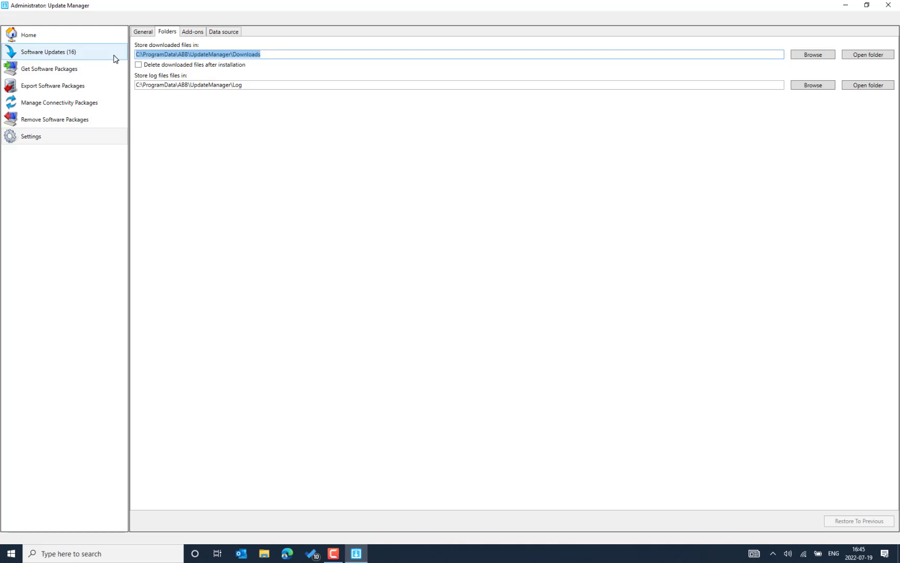
Open the copied Downloads folder path via Win+R and maximize File Explorer
key(super+r)
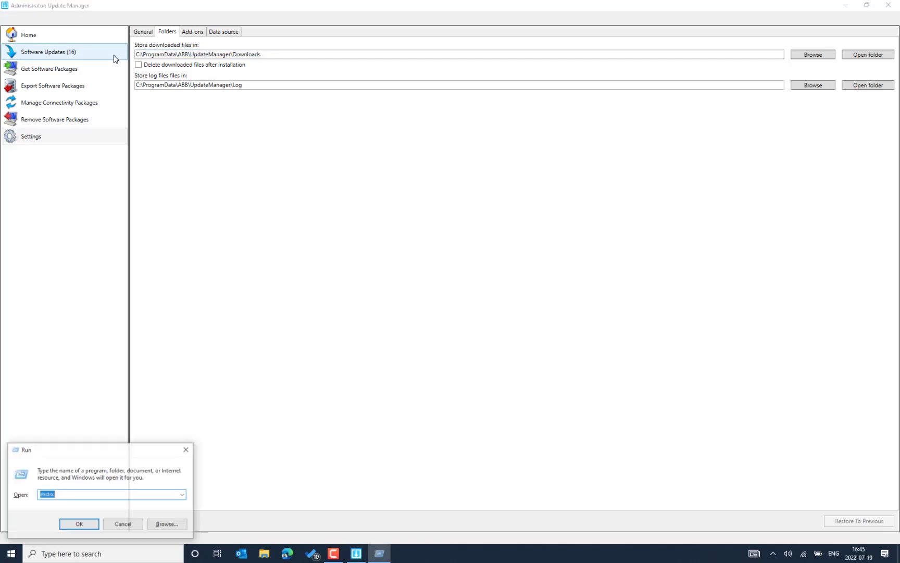
key(ctrl+v)
key(Return)
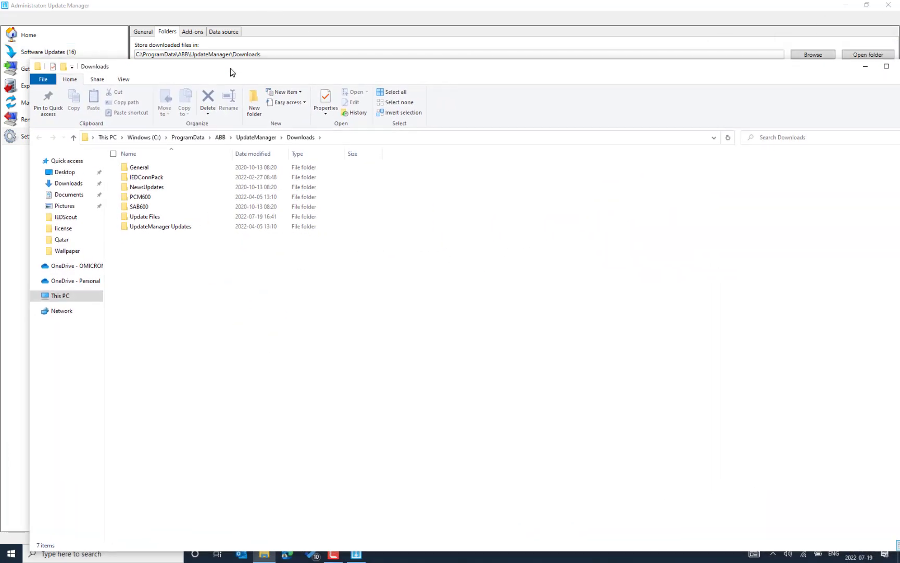
double_click(251, 70)
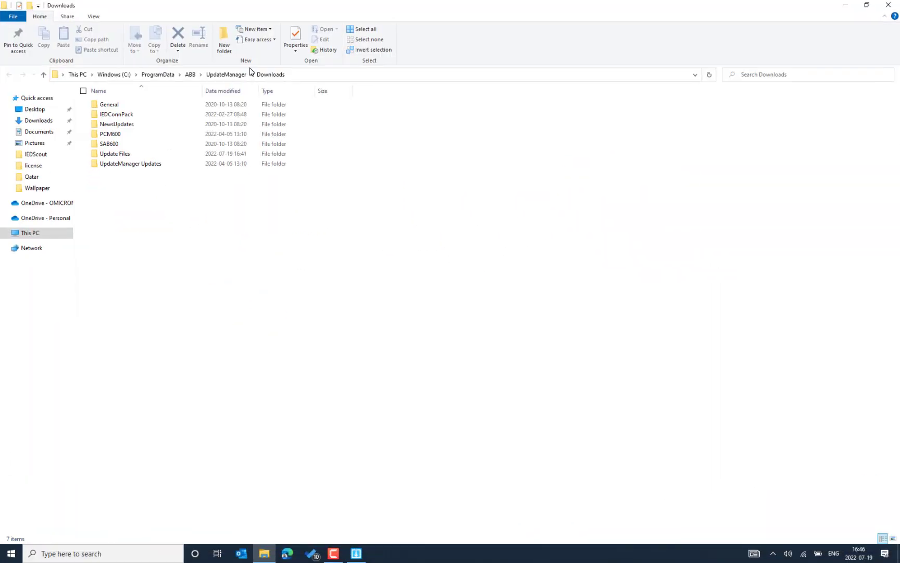
Locate the connectivity package installer under IEDConnPack\650\2.4.1.0, then go back up to 650
double_click(155, 115)
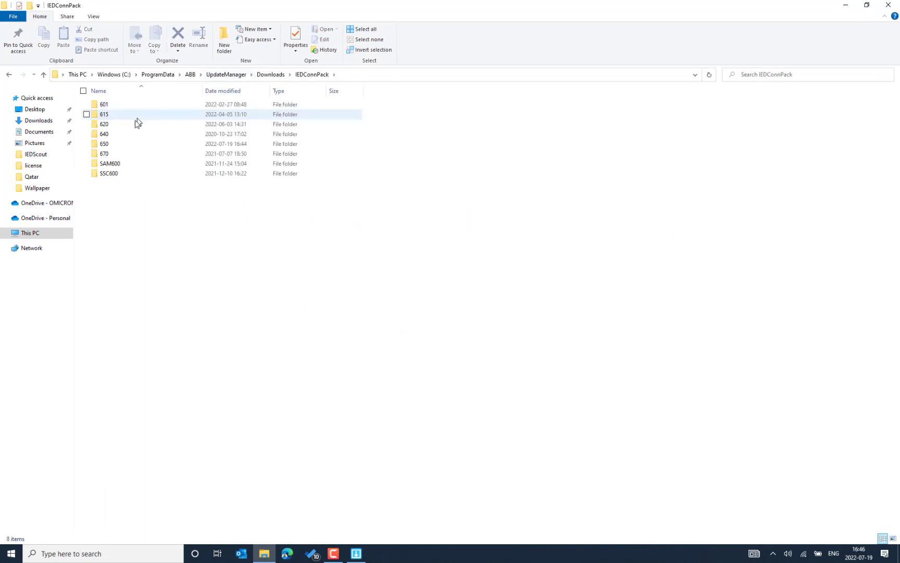
double_click(132, 144)
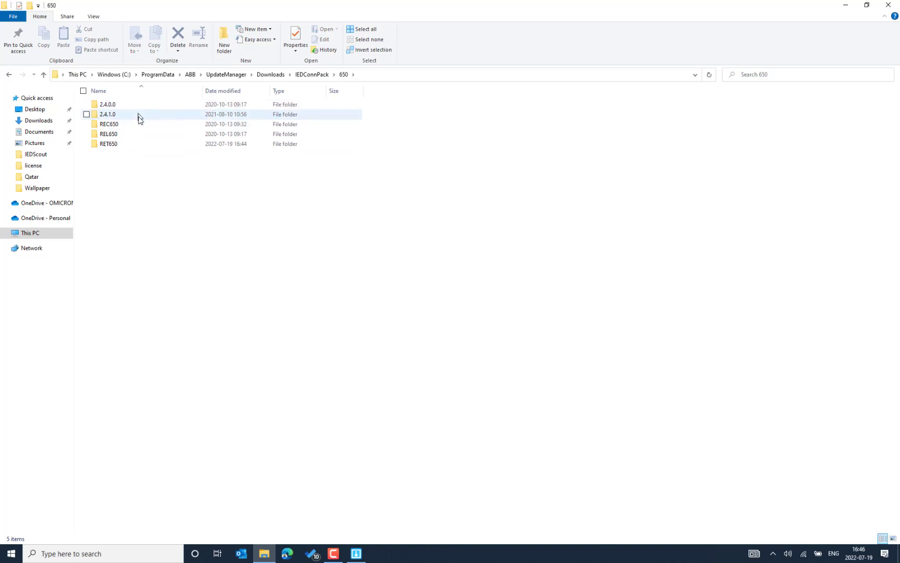
double_click(138, 114)
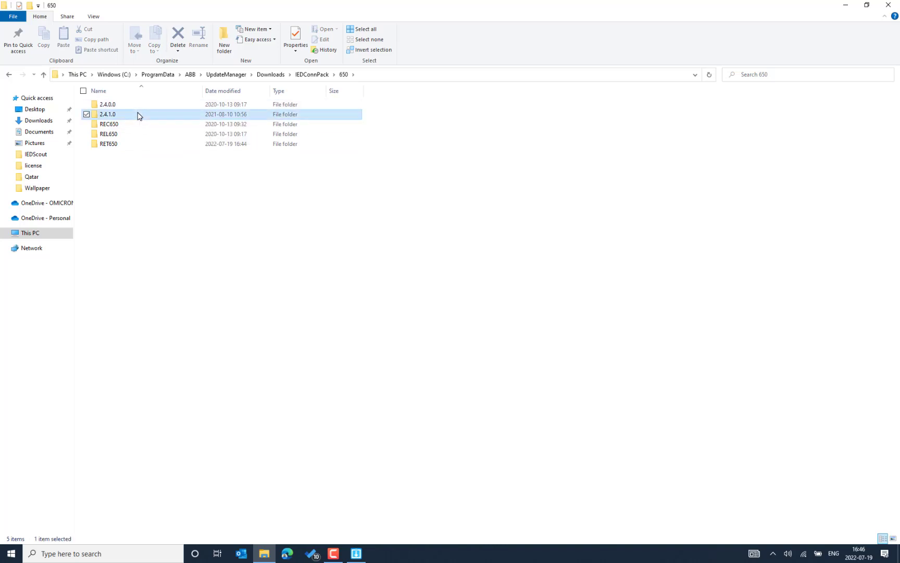
double_click(161, 106)
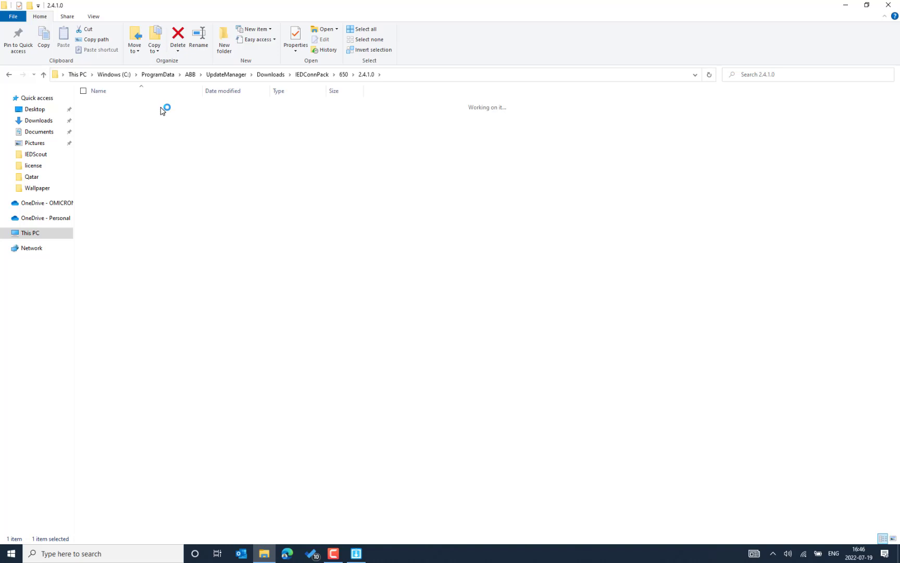
click(164, 115)
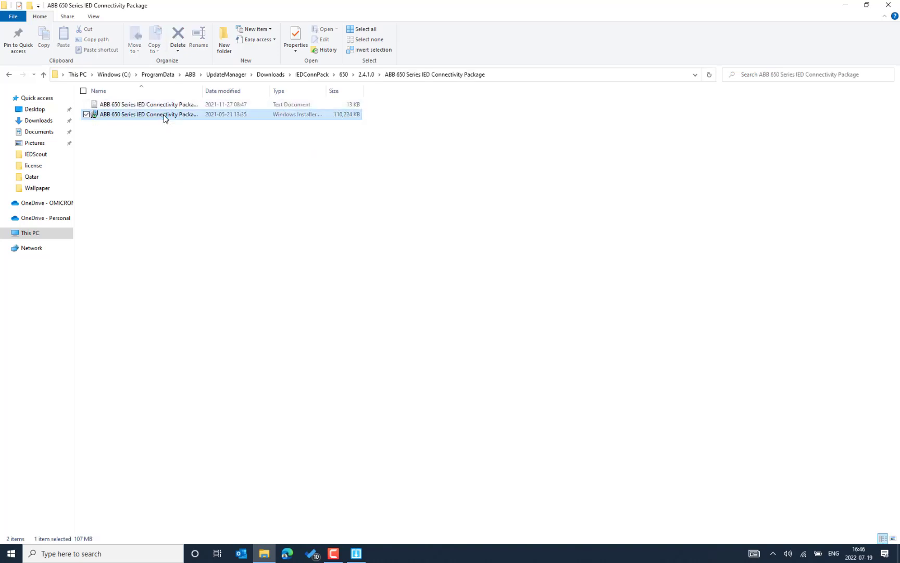
click(345, 76)
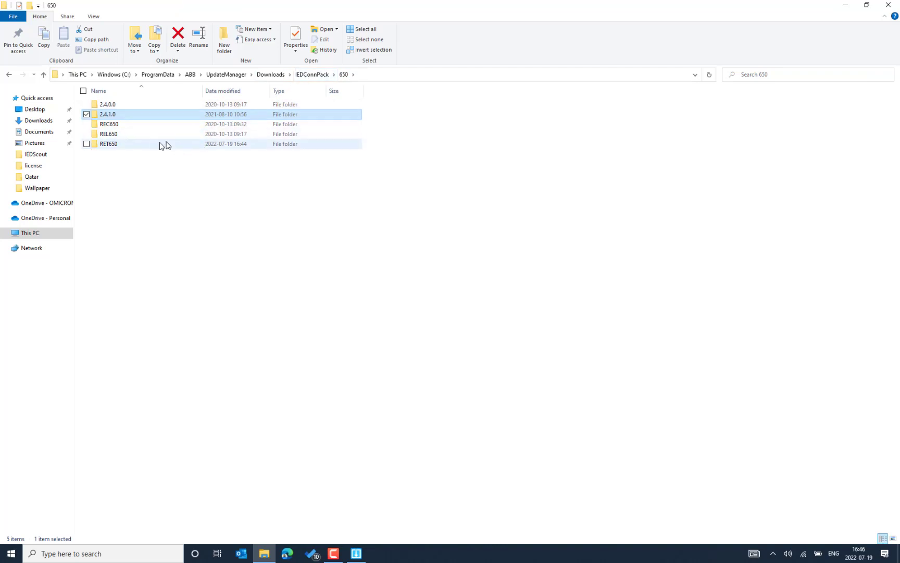
Browse from IEDConnPack through 650, RET650 and 1.0 into the 'RET650 1.0.0 Module v.1.0' folder
click(305, 75)
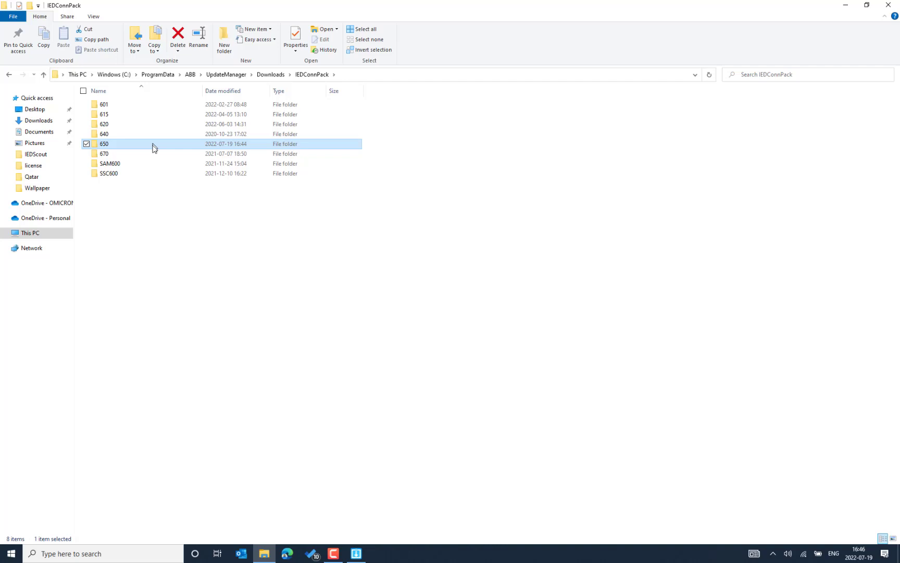
double_click(154, 147)
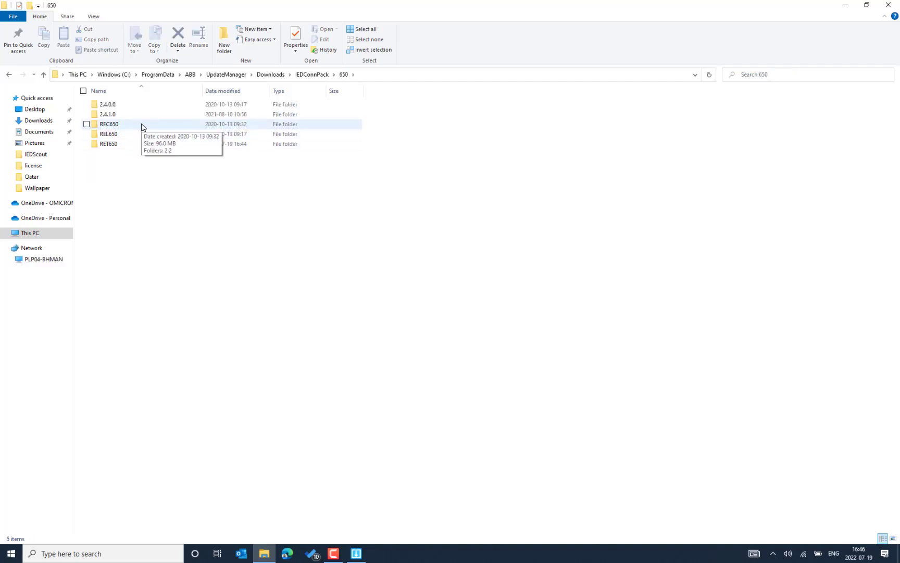
double_click(144, 147)
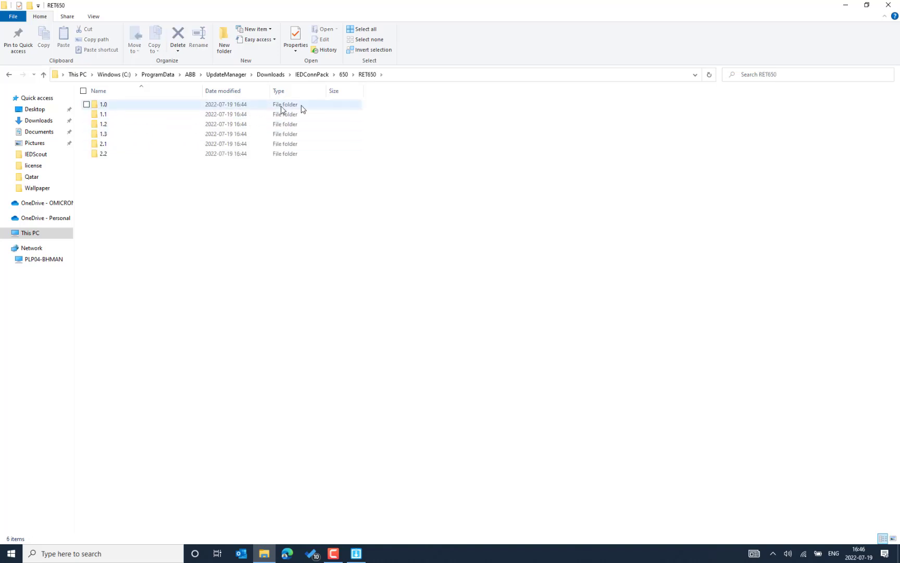
double_click(116, 108)
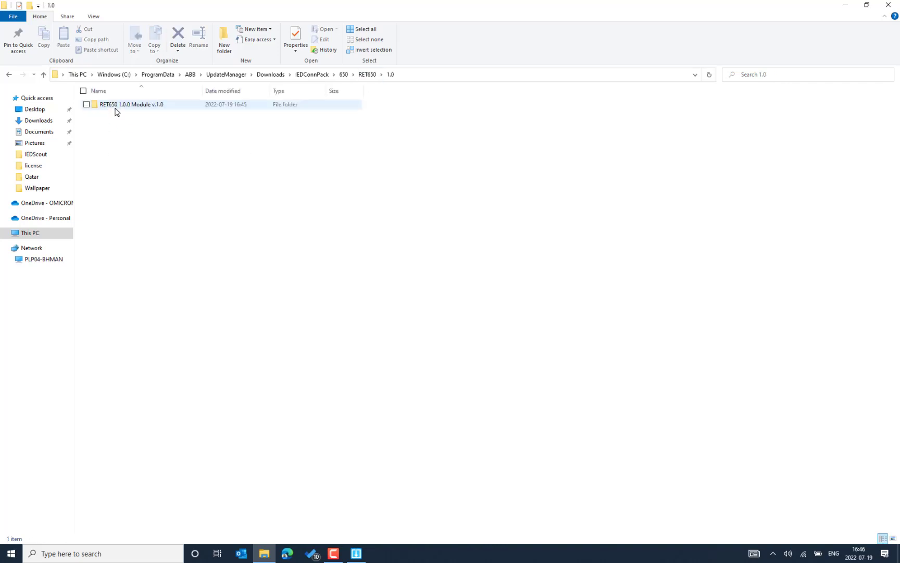
double_click(135, 108)
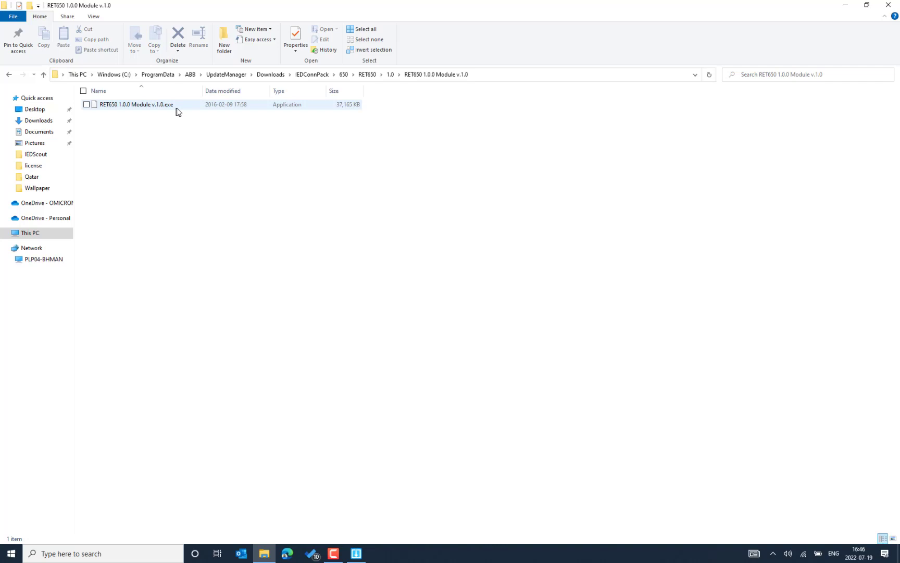
Go up through IEDConnPack to Downloads, then reopen IEDConnPack to list its eight series folders
click(320, 78)
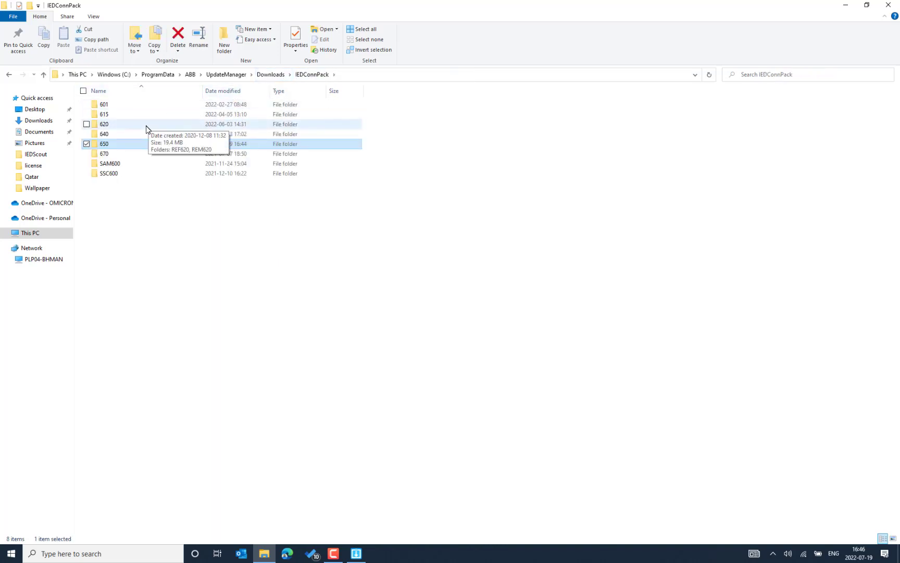
right_click(147, 143)
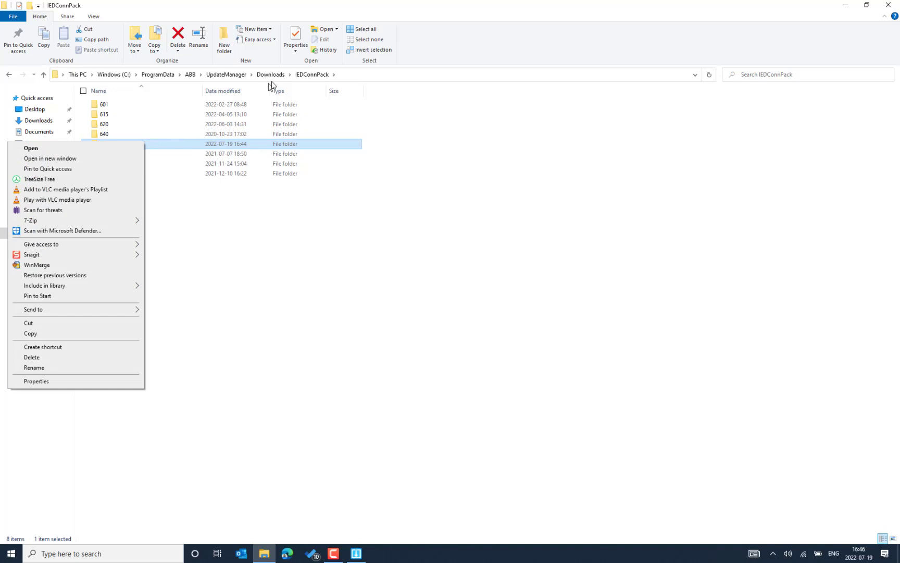
click(300, 192)
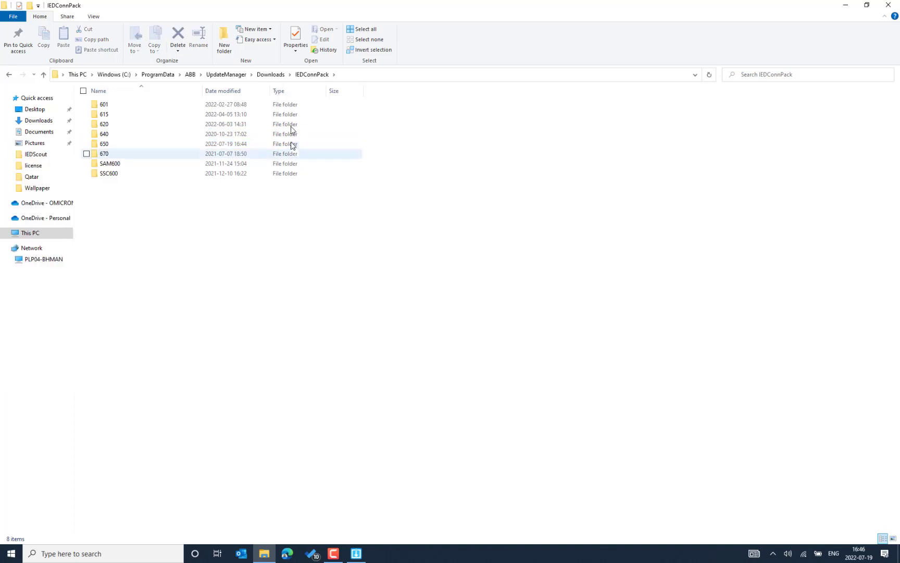
click(276, 75)
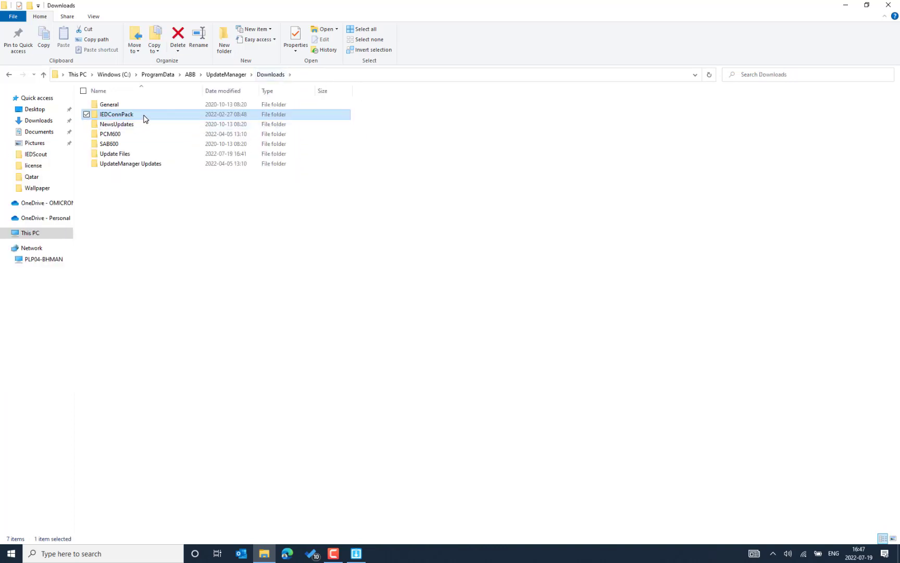
double_click(147, 115)
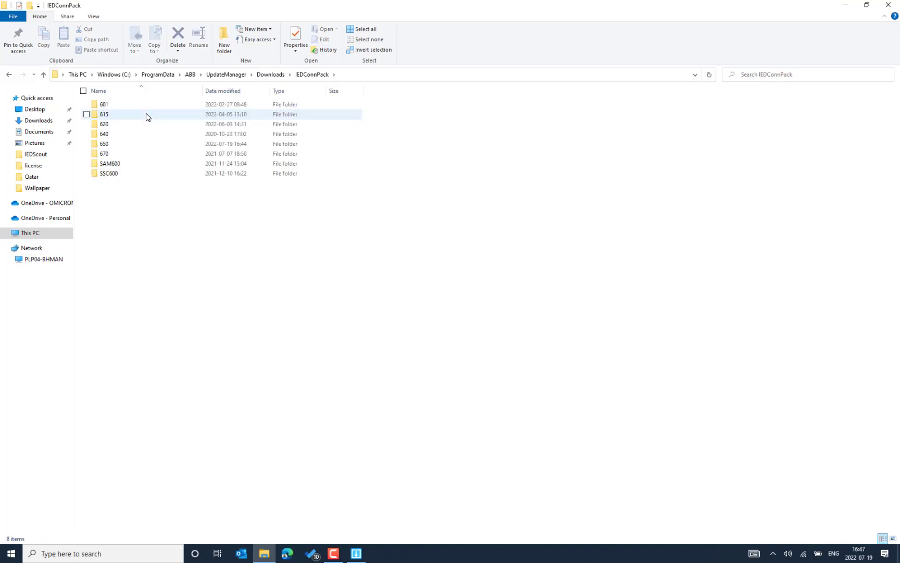